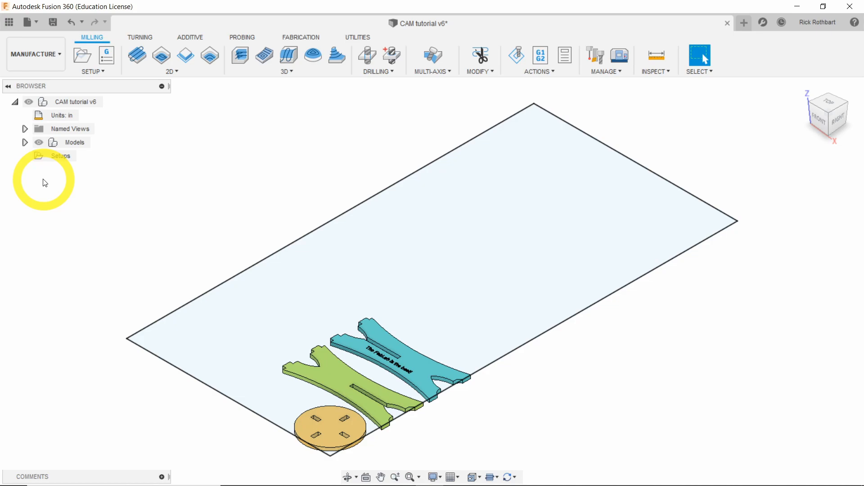
Create a new manufacturing setup with the operation type set to Milling.
{"action": "left_click", "coordinate": [87, 54]}
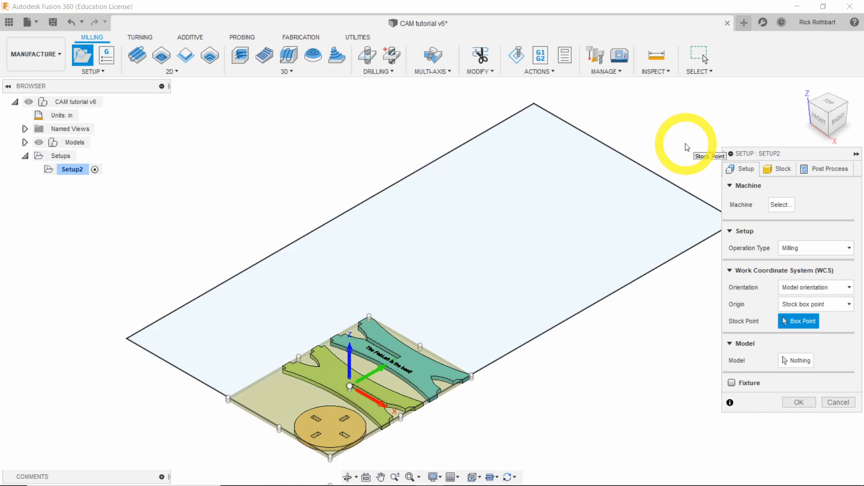
{"action": "left_click", "coordinate": [819, 251]}
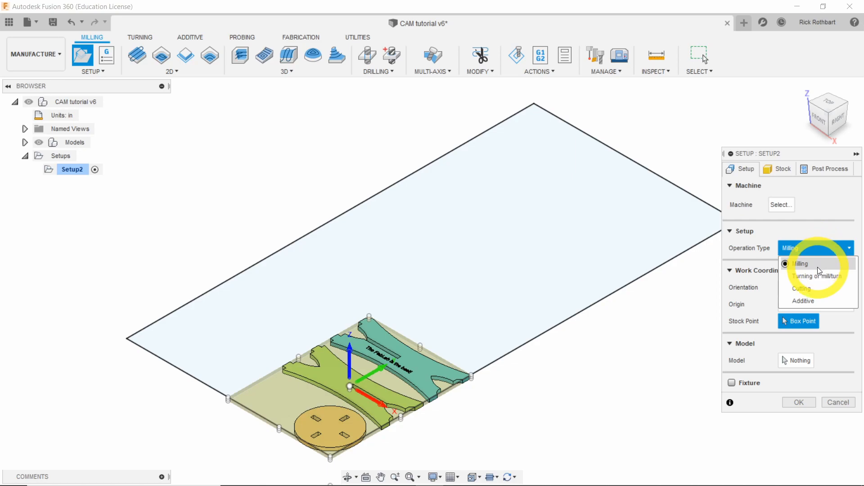
{"action": "left_click", "coordinate": [818, 265]}
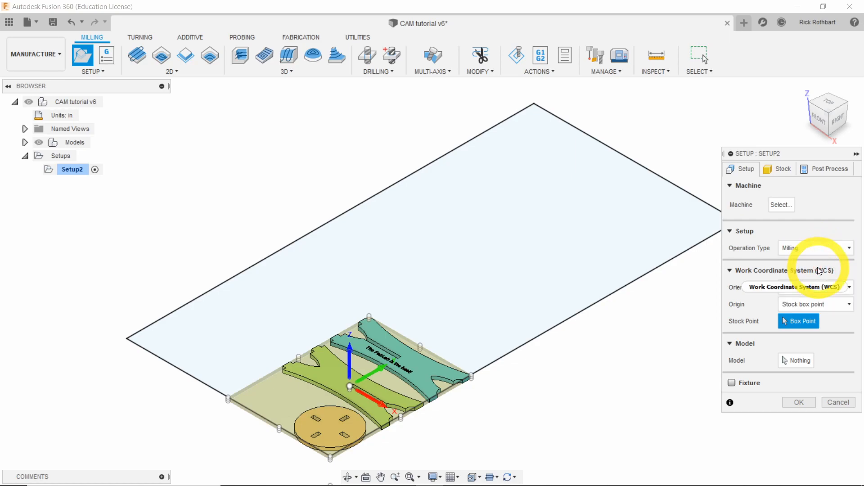
Set the work coordinate orientation to Select Z axis/plane & X axis, using the green leg's vertical corner edge as the Z axis.
{"action": "mouse_move", "coordinate": [820, 271]}
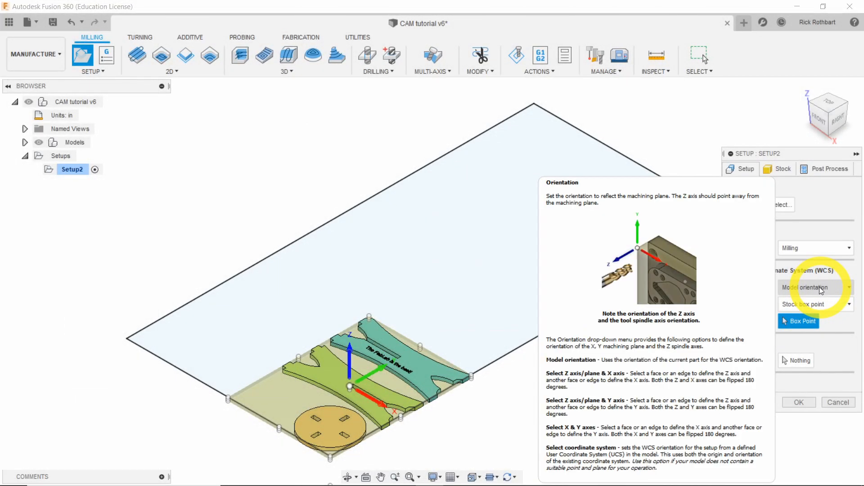
{"action": "left_click", "coordinate": [819, 287]}
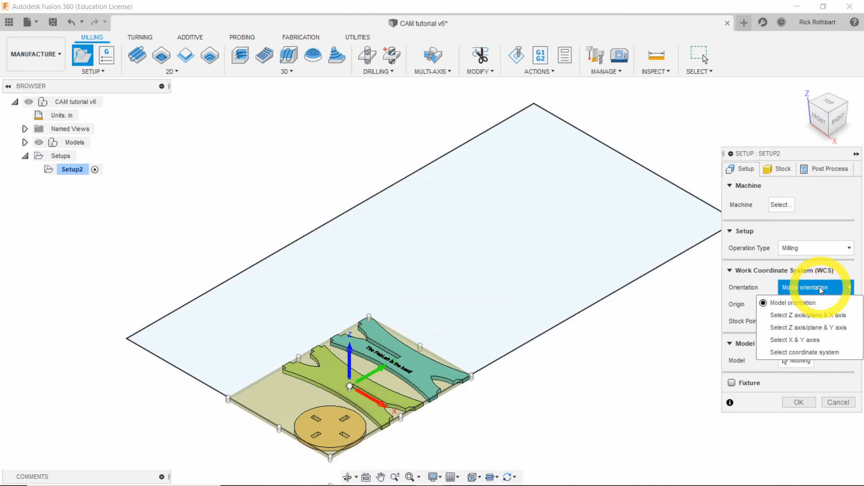
{"action": "left_click", "coordinate": [824, 316]}
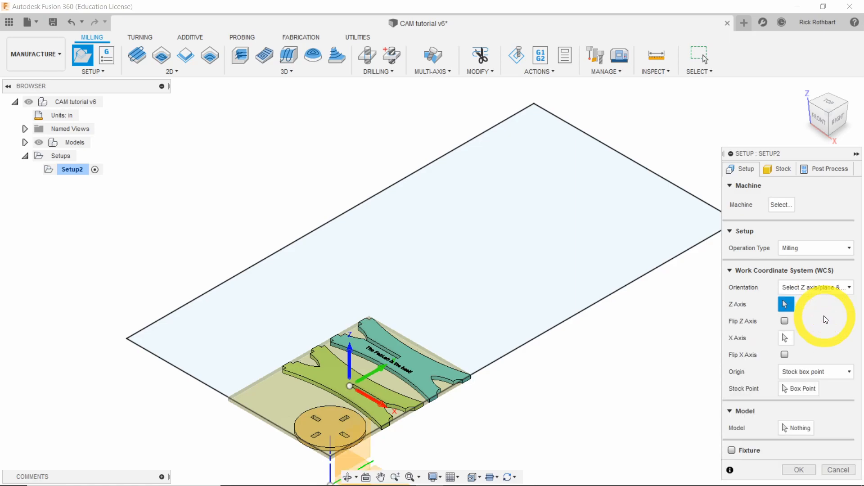
{"action": "middle_click_drag", "start_coordinate": [396, 360], "coordinate": [463, 219]}
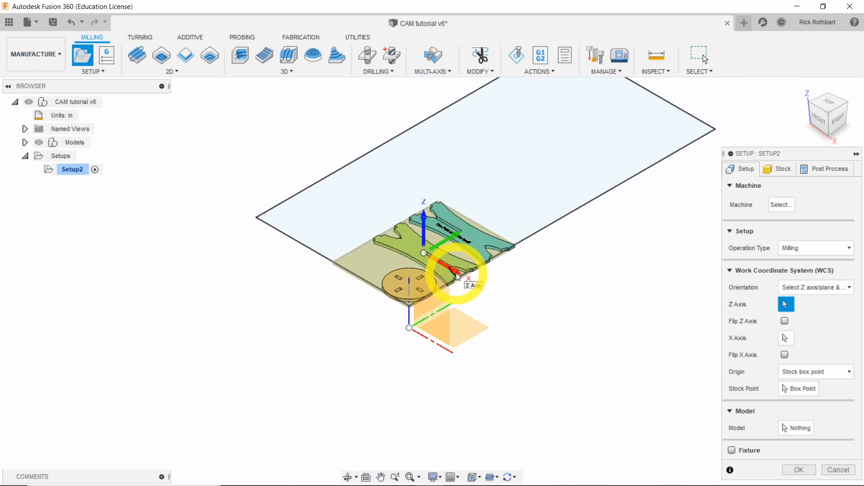
{"action": "scroll", "coordinate": [456, 273], "scroll_direction": "up", "scroll_amount": 10}
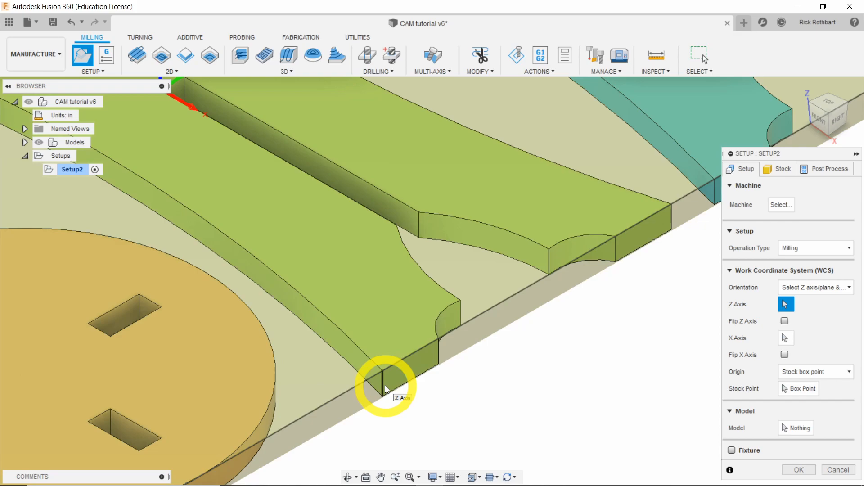
{"action": "left_click", "coordinate": [384, 385]}
Use the sketch line along the sheet's long edge as the X axis and flip the axis direction.
{"action": "scroll", "coordinate": [333, 275], "scroll_direction": "down", "scroll_amount": 4}
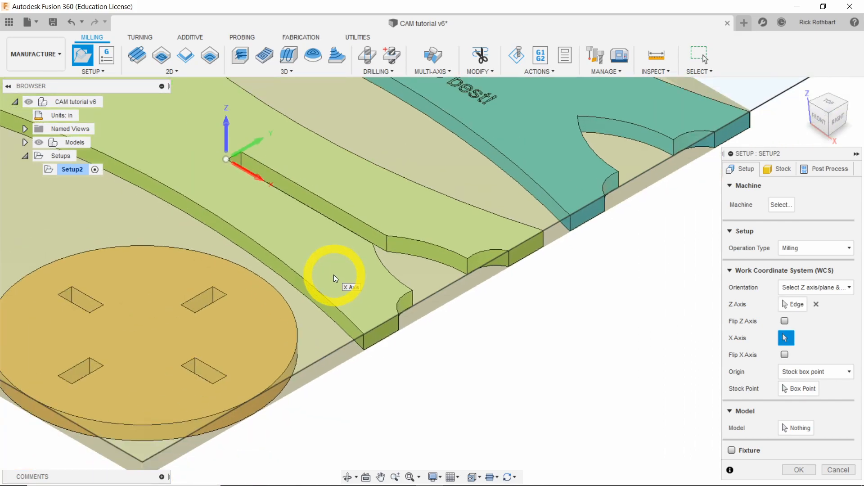
{"action": "scroll", "coordinate": [334, 274], "scroll_direction": "down", "scroll_amount": 2}
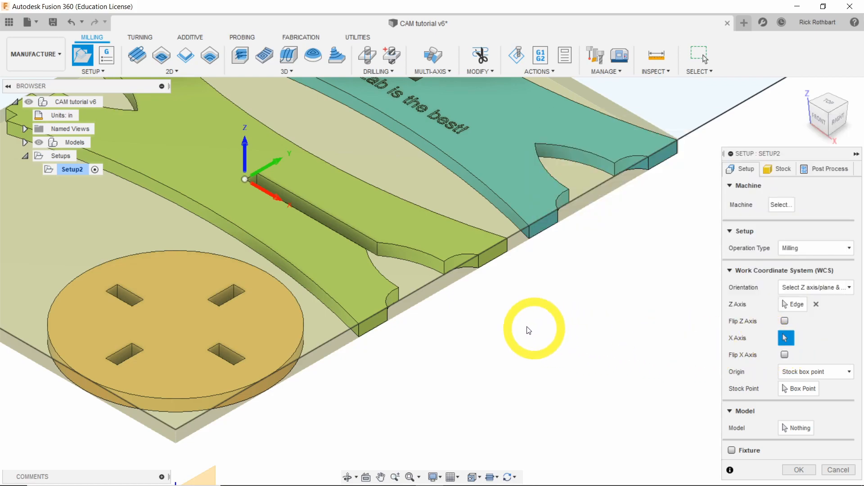
{"action": "left_click", "coordinate": [483, 249]}
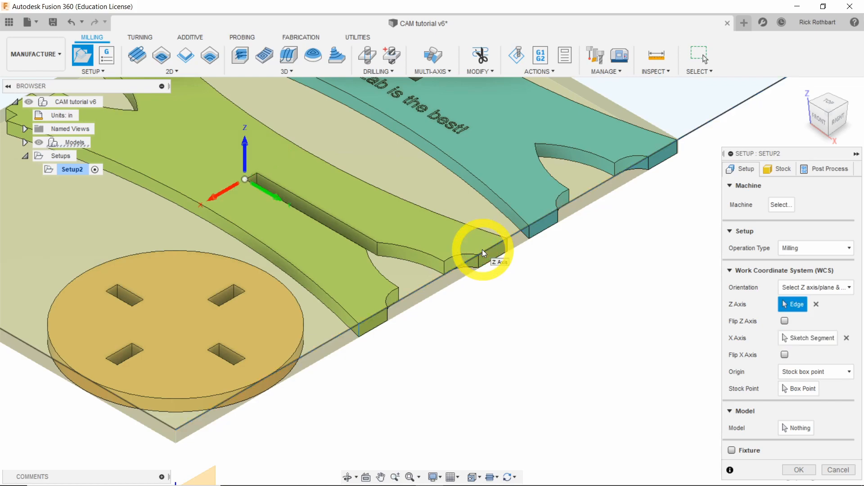
{"action": "left_click", "coordinate": [785, 356]}
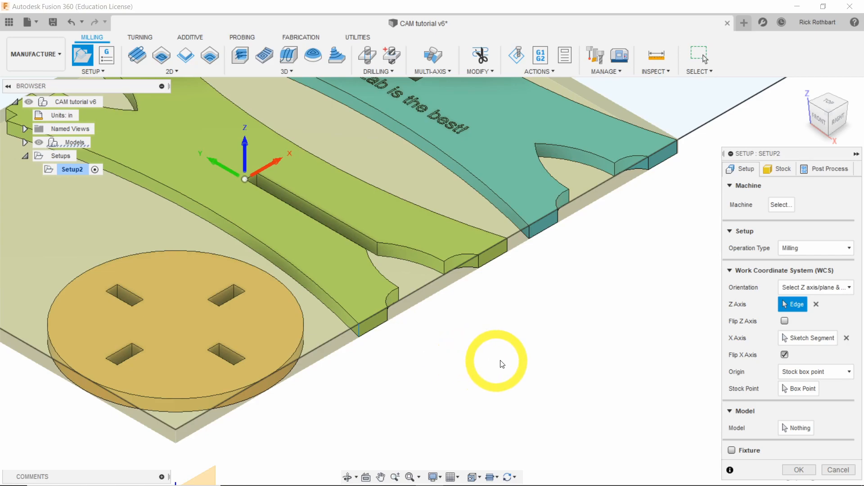
Place the origin on the lower model box point at the corner beside the round seat, and select all the stool parts as the model.
{"action": "left_click", "coordinate": [801, 371]}
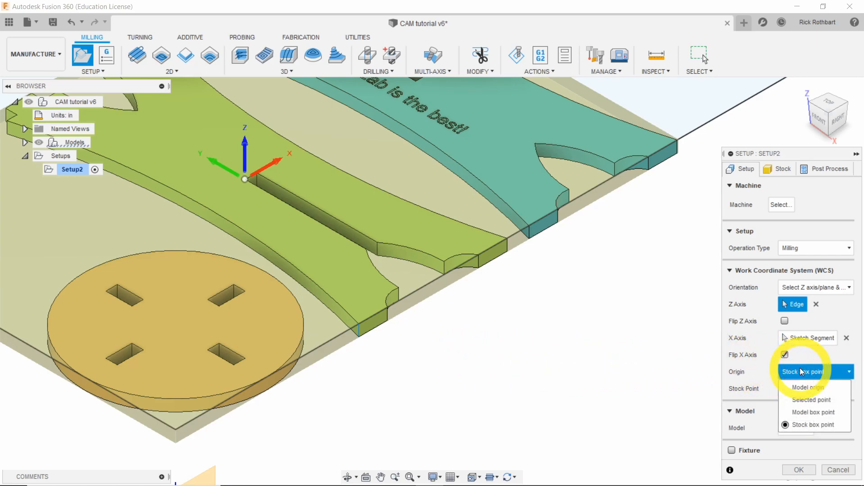
{"action": "left_click", "coordinate": [804, 411]}
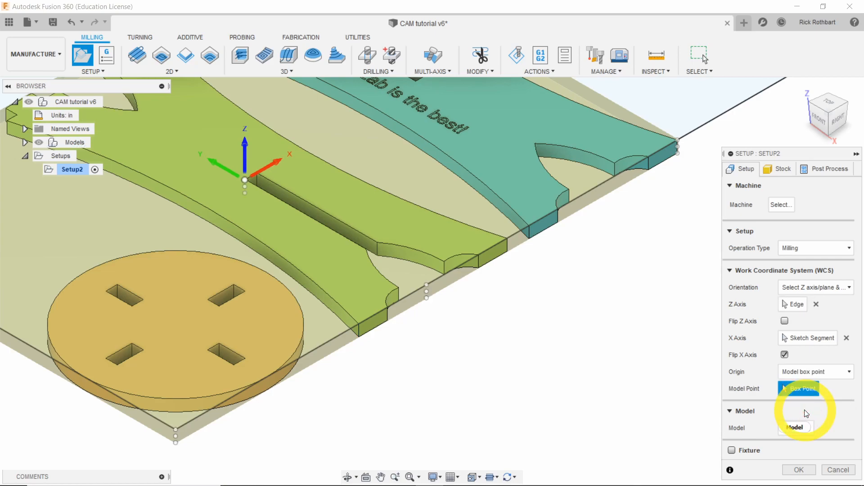
{"action": "left_click", "coordinate": [176, 443]}
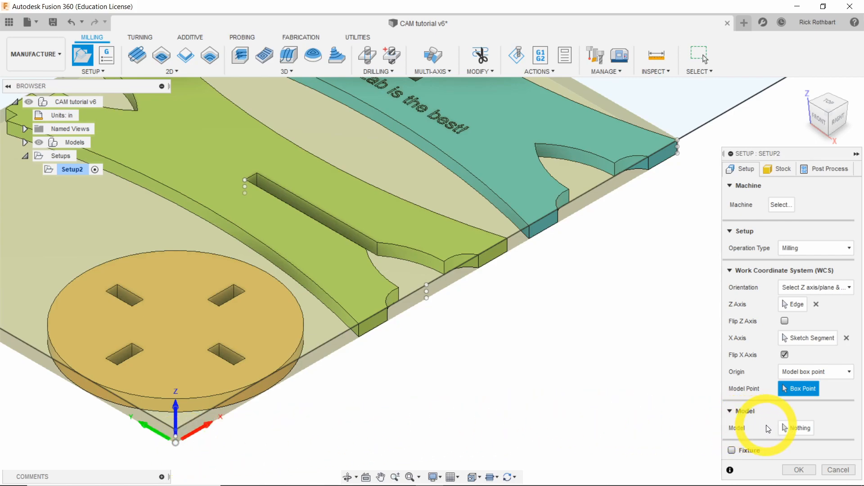
{"action": "left_click", "coordinate": [797, 427]}
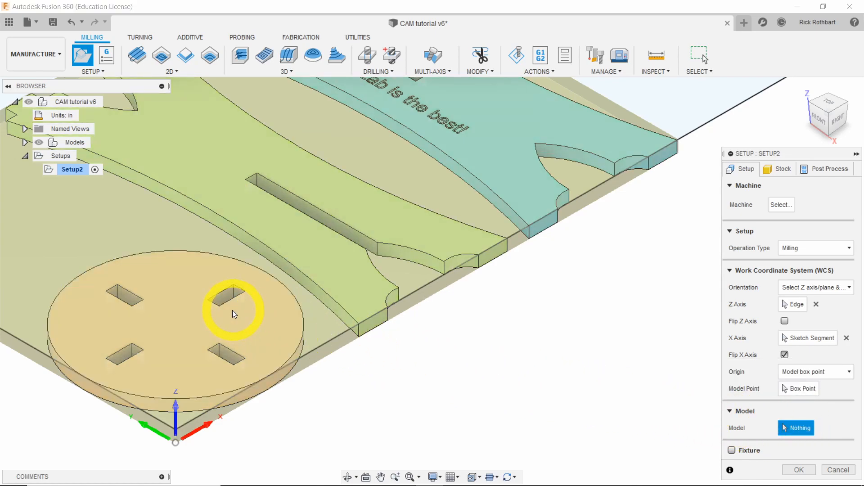
{"action": "left_click", "coordinate": [232, 310]}
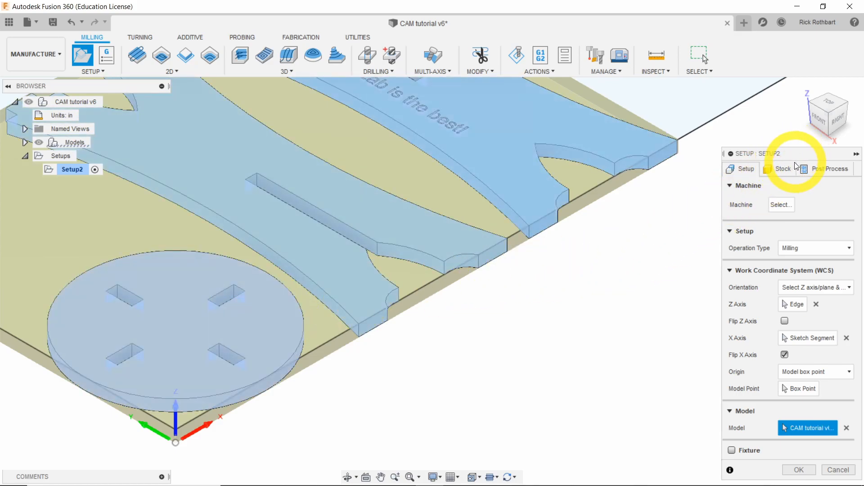
Define the stock as a relative size box with side and top offsets of 0, and accept the setup.
{"action": "left_click", "coordinate": [792, 168]}
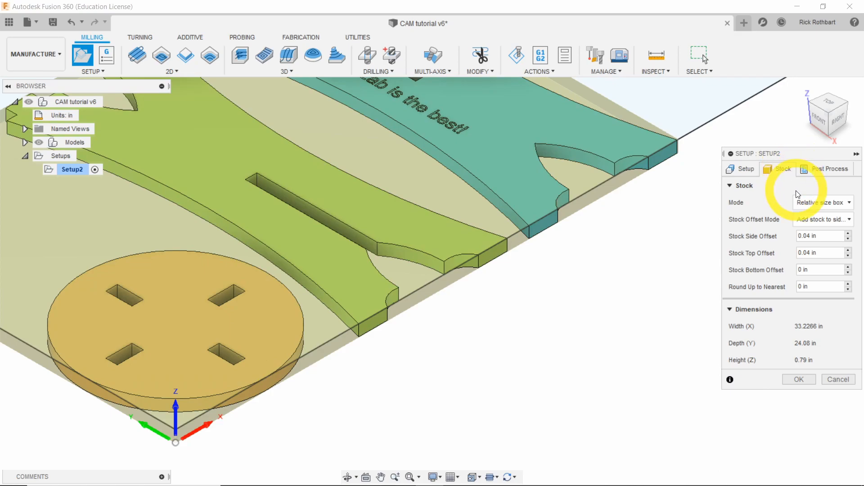
{"action": "left_click", "coordinate": [803, 204]}
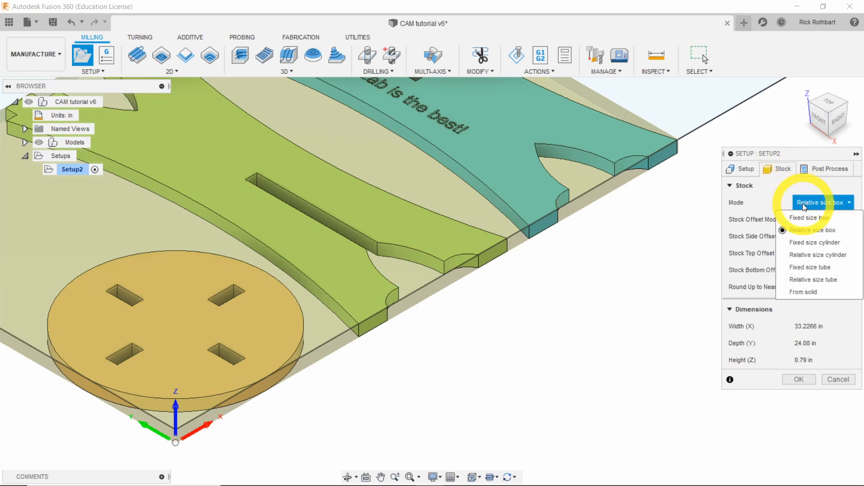
{"action": "left_click", "coordinate": [807, 231]}
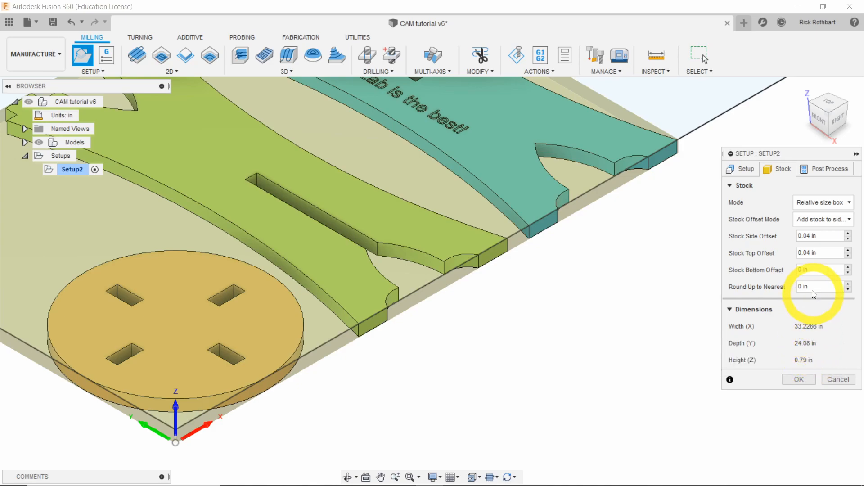
{"action": "left_click", "coordinate": [818, 236]}
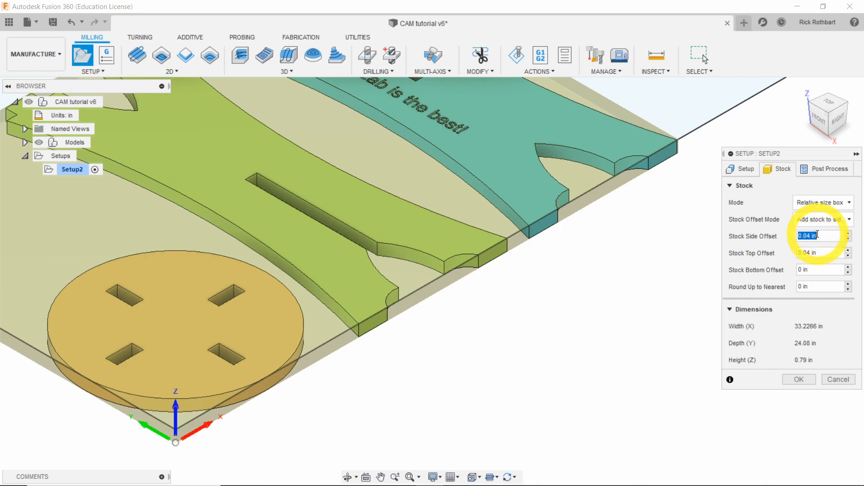
{"action": "type", "text": "0"}
{"action": "left_click", "coordinate": [819, 252]}
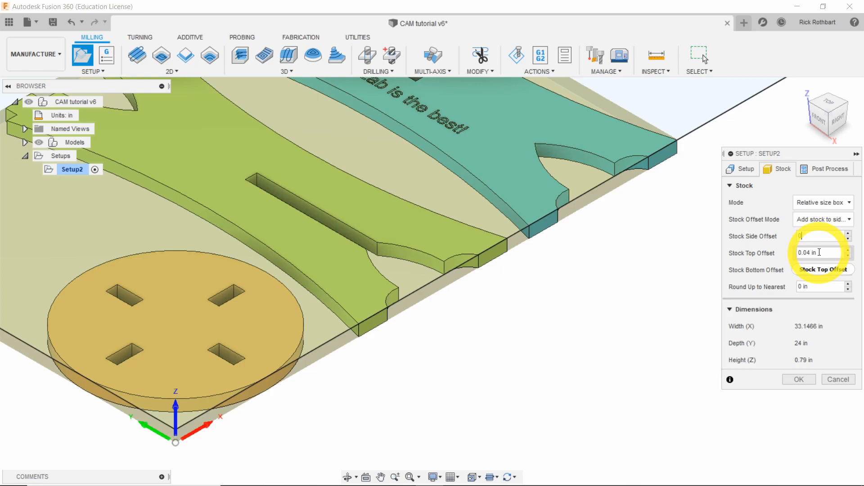
{"action": "left_click", "coordinate": [801, 254]}
{"action": "type", "text": "0"}
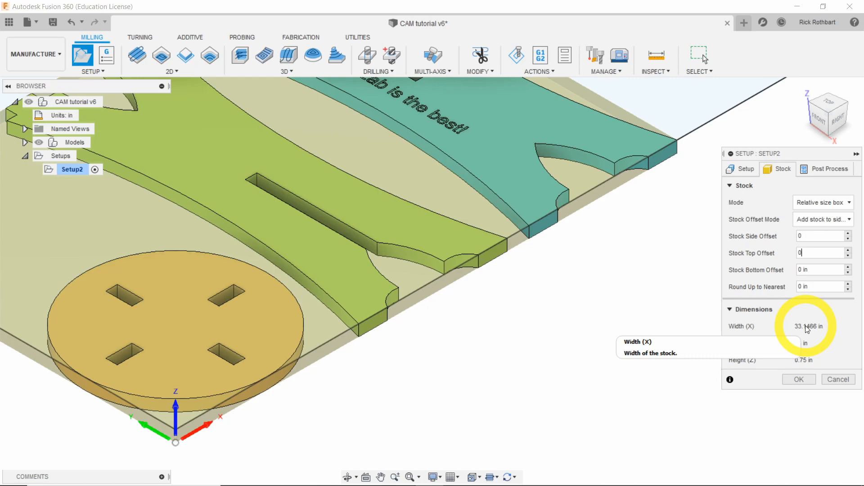
{"action": "left_click", "coordinate": [800, 379]}
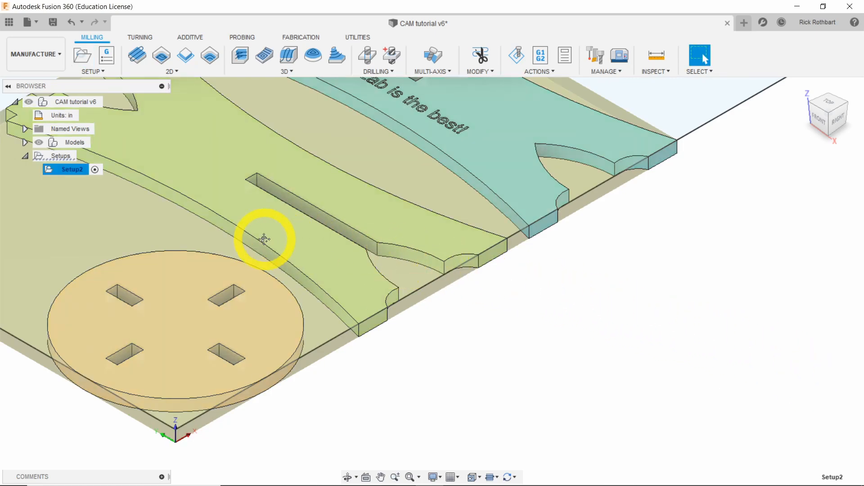
Rename the new setup as "Stool CAM".
{"action": "key", "text": "F6"}
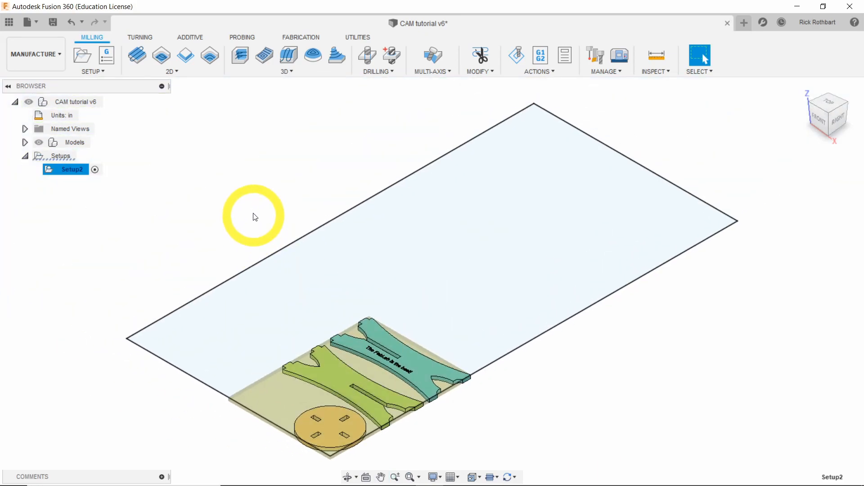
{"action": "left_click", "coordinate": [73, 170]}
{"action": "left_click", "coordinate": [73, 172]}
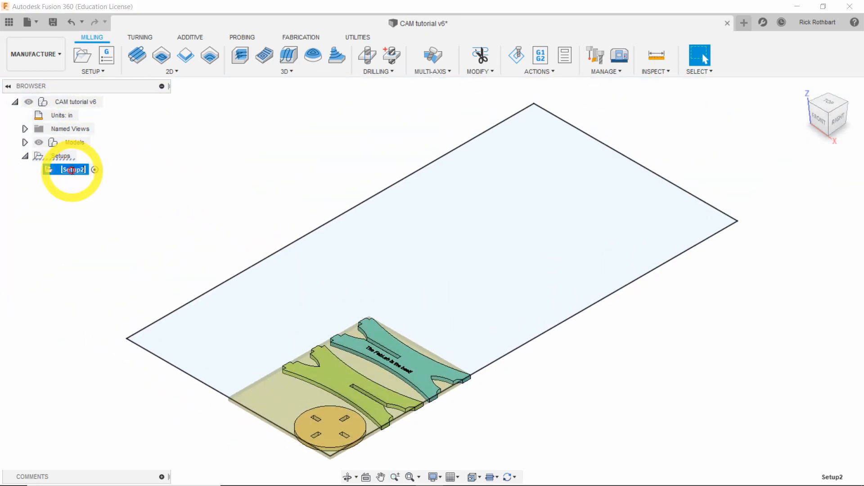
{"action": "type", "text": "Stool CAm"}
{"action": "key", "text": "BackSpace"}
{"action": "type", "text": "M"}
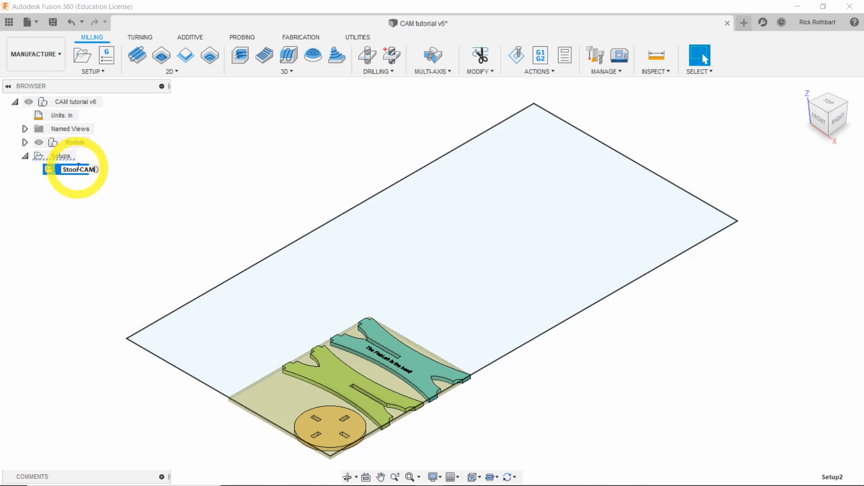
{"action": "key", "text": "Return"}
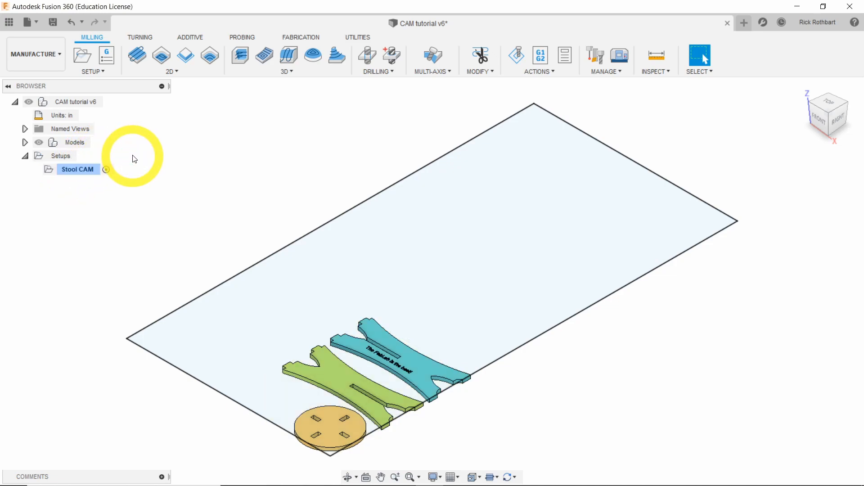